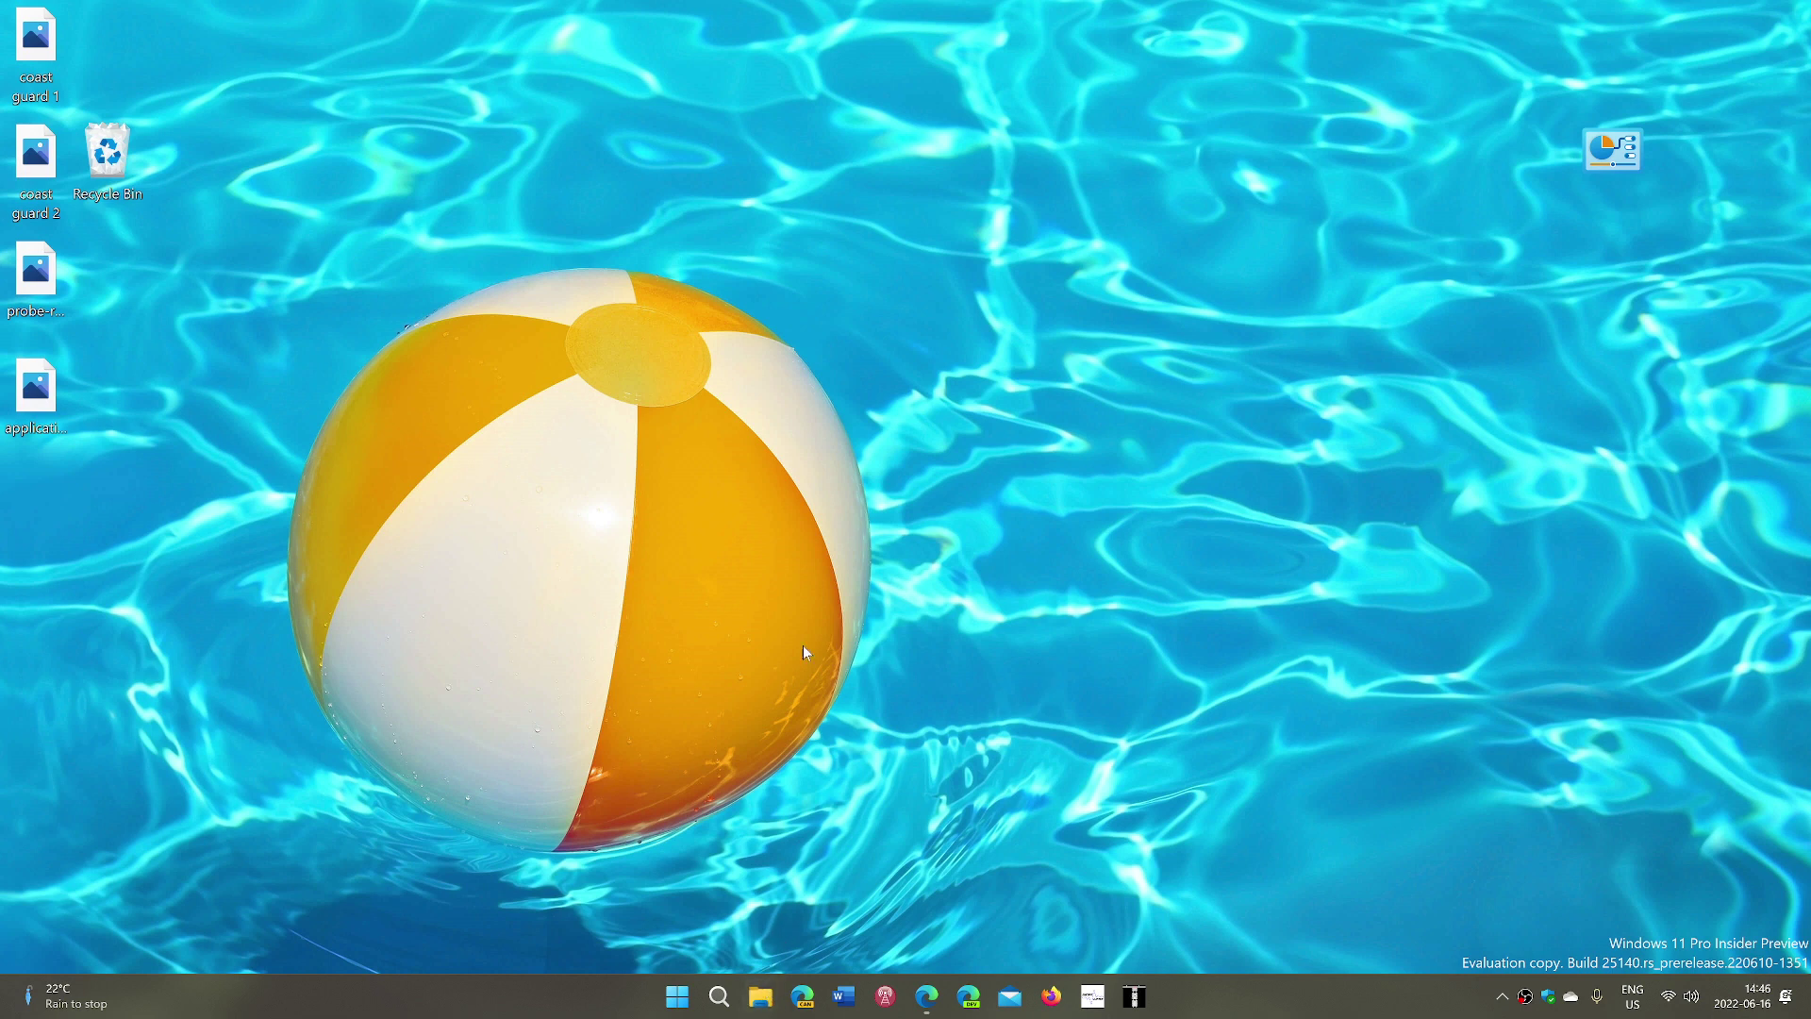
- Open and close File Explorer, then restore the Insider Preview Downloads page in Edge
key(super+e)
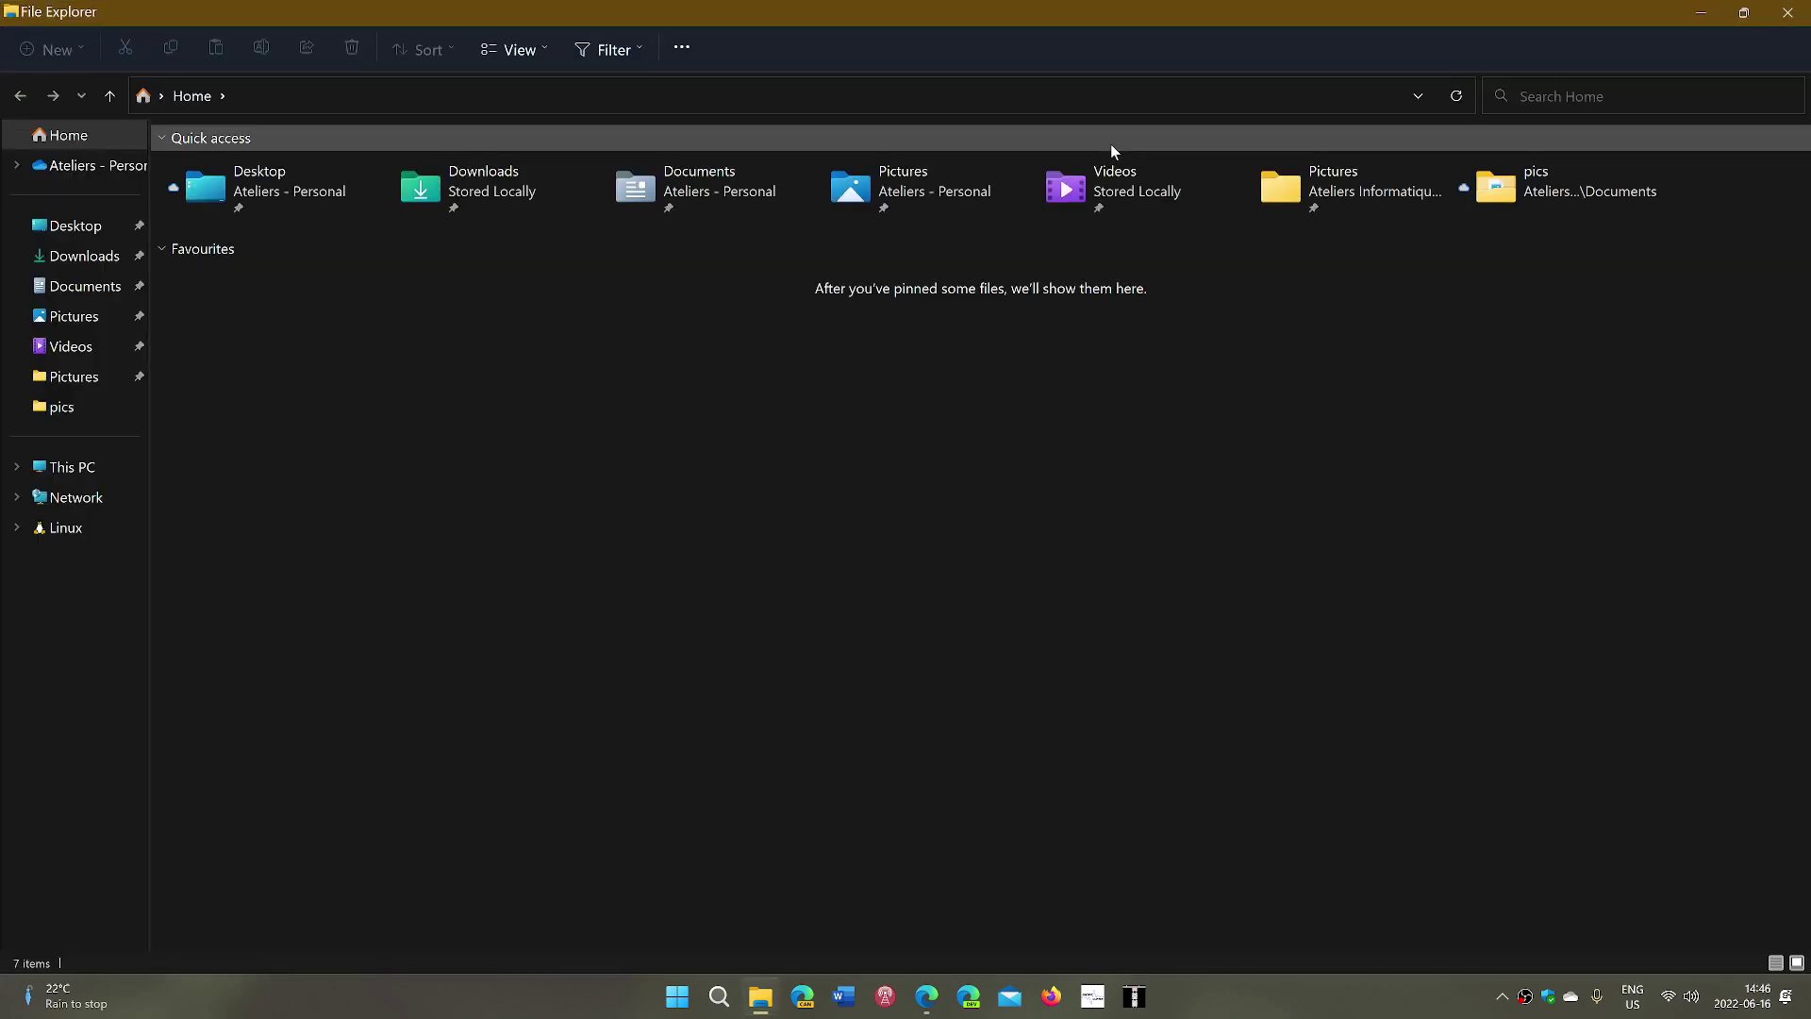
click(1787, 12)
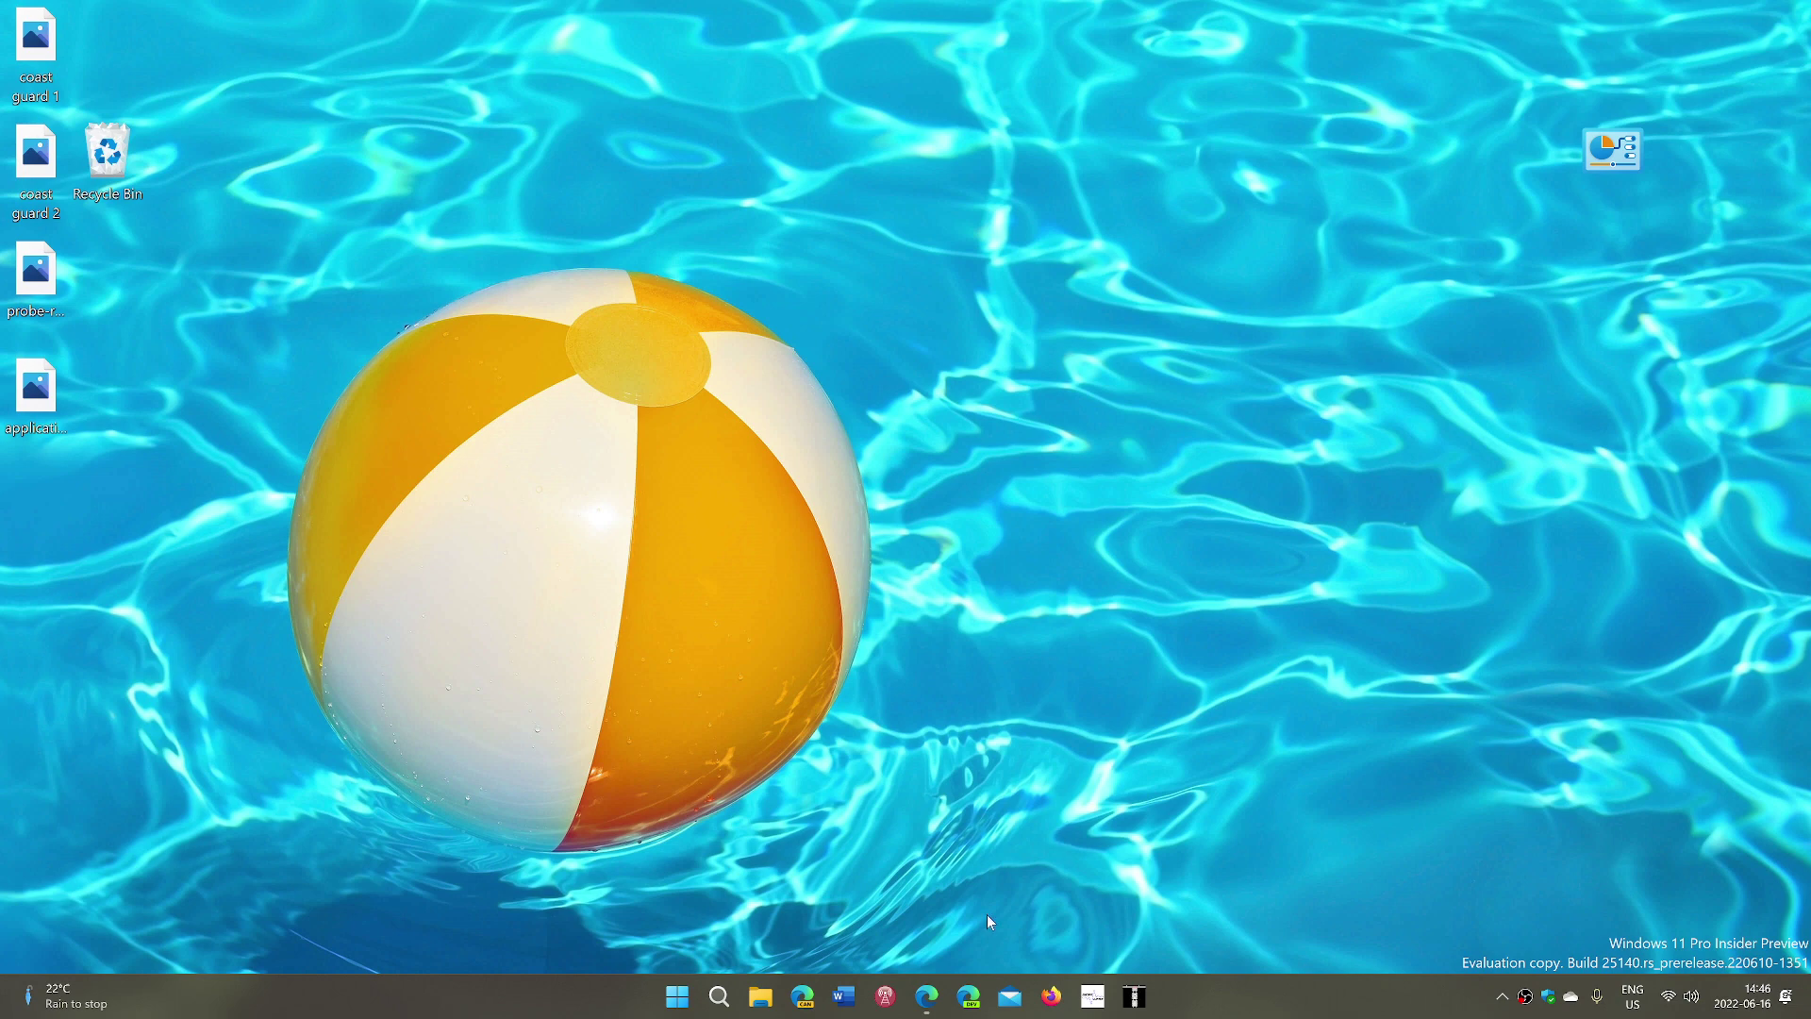
click(927, 996)
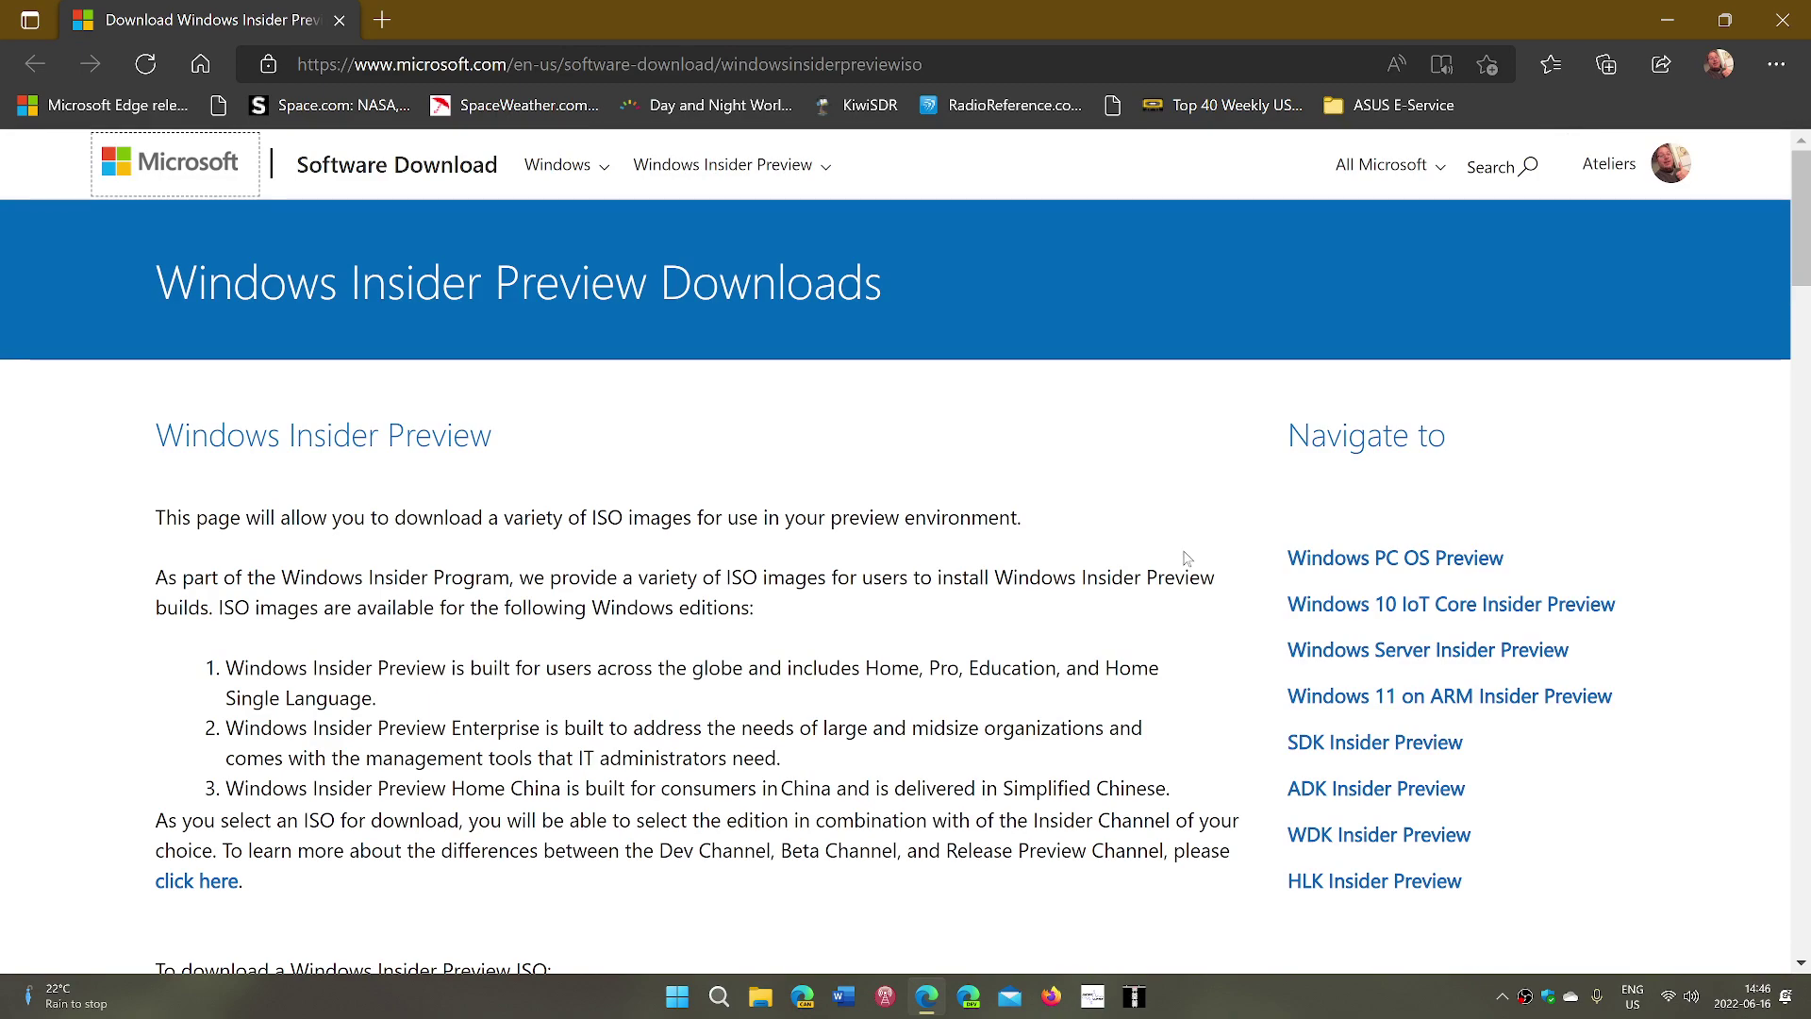
scroll(1186, 558, down, 5)
scroll(1186, 558, down, 4)
scroll(1187, 557, down, 3)
scroll(1186, 558, down, 3)
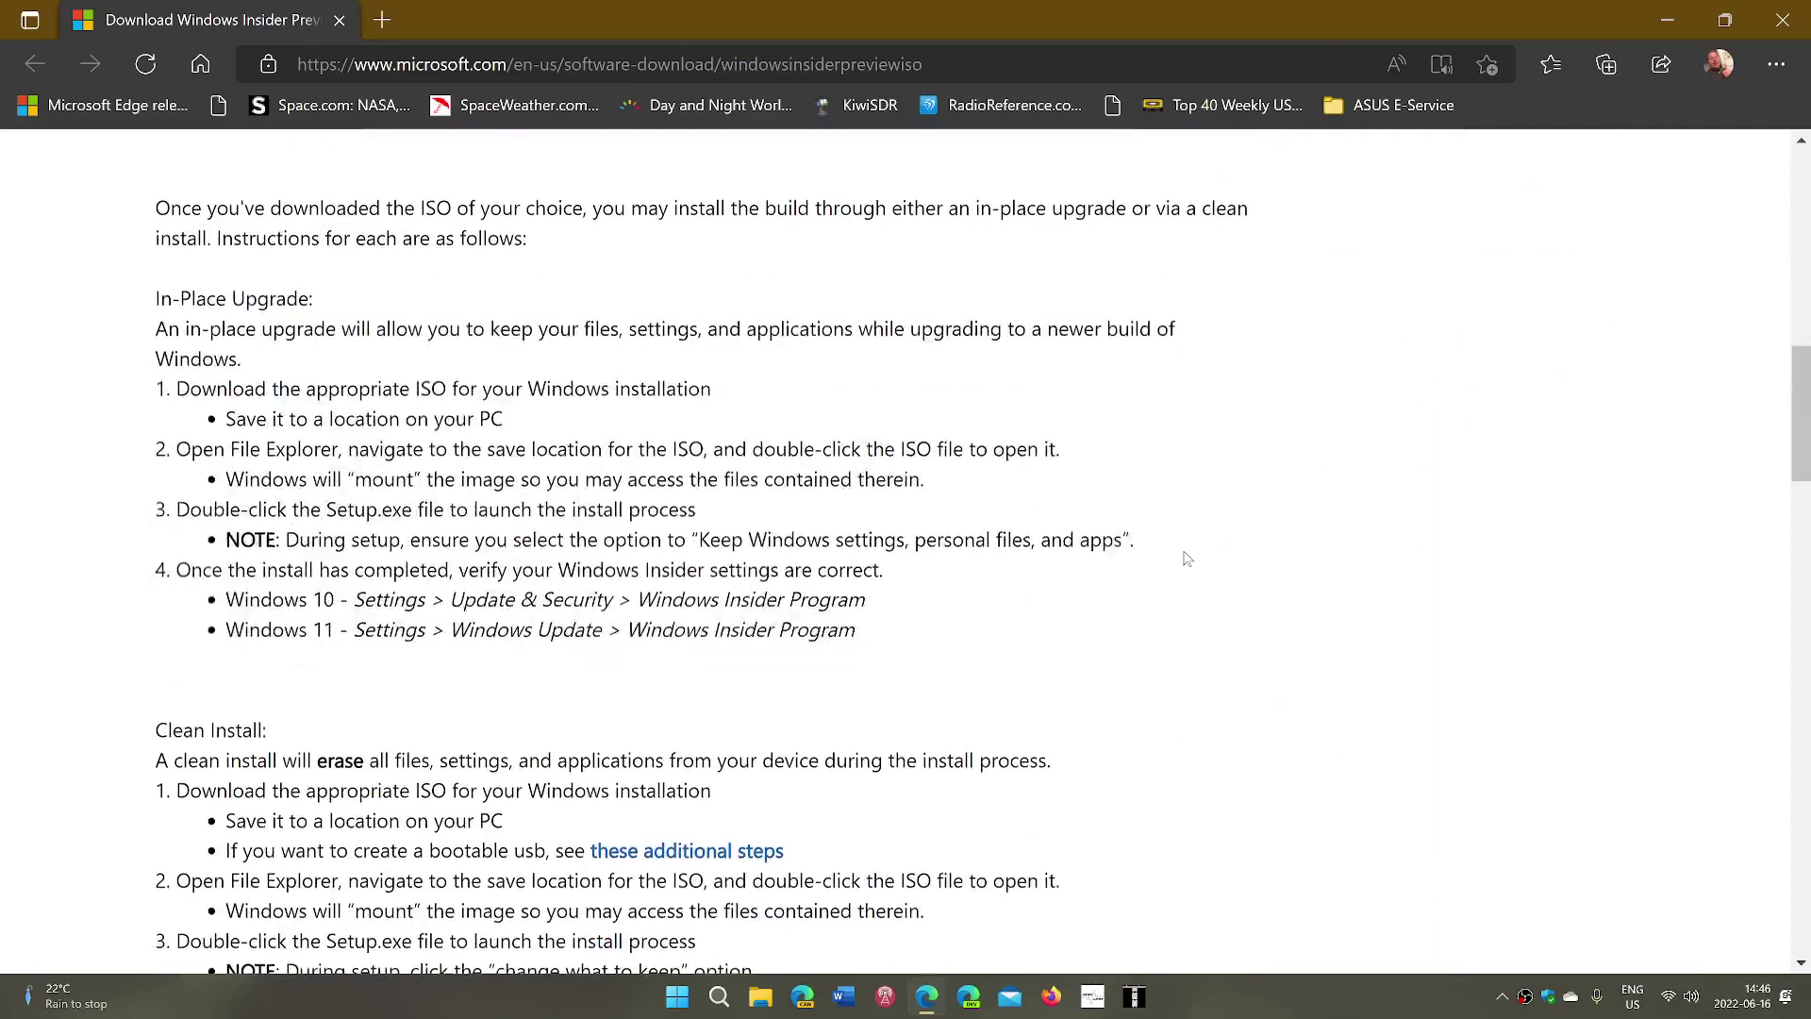
scroll(1186, 558, down, 4)
scroll(1185, 557, down, 3)
scroll(1186, 557, down, 3)
scroll(1187, 557, down, 2)
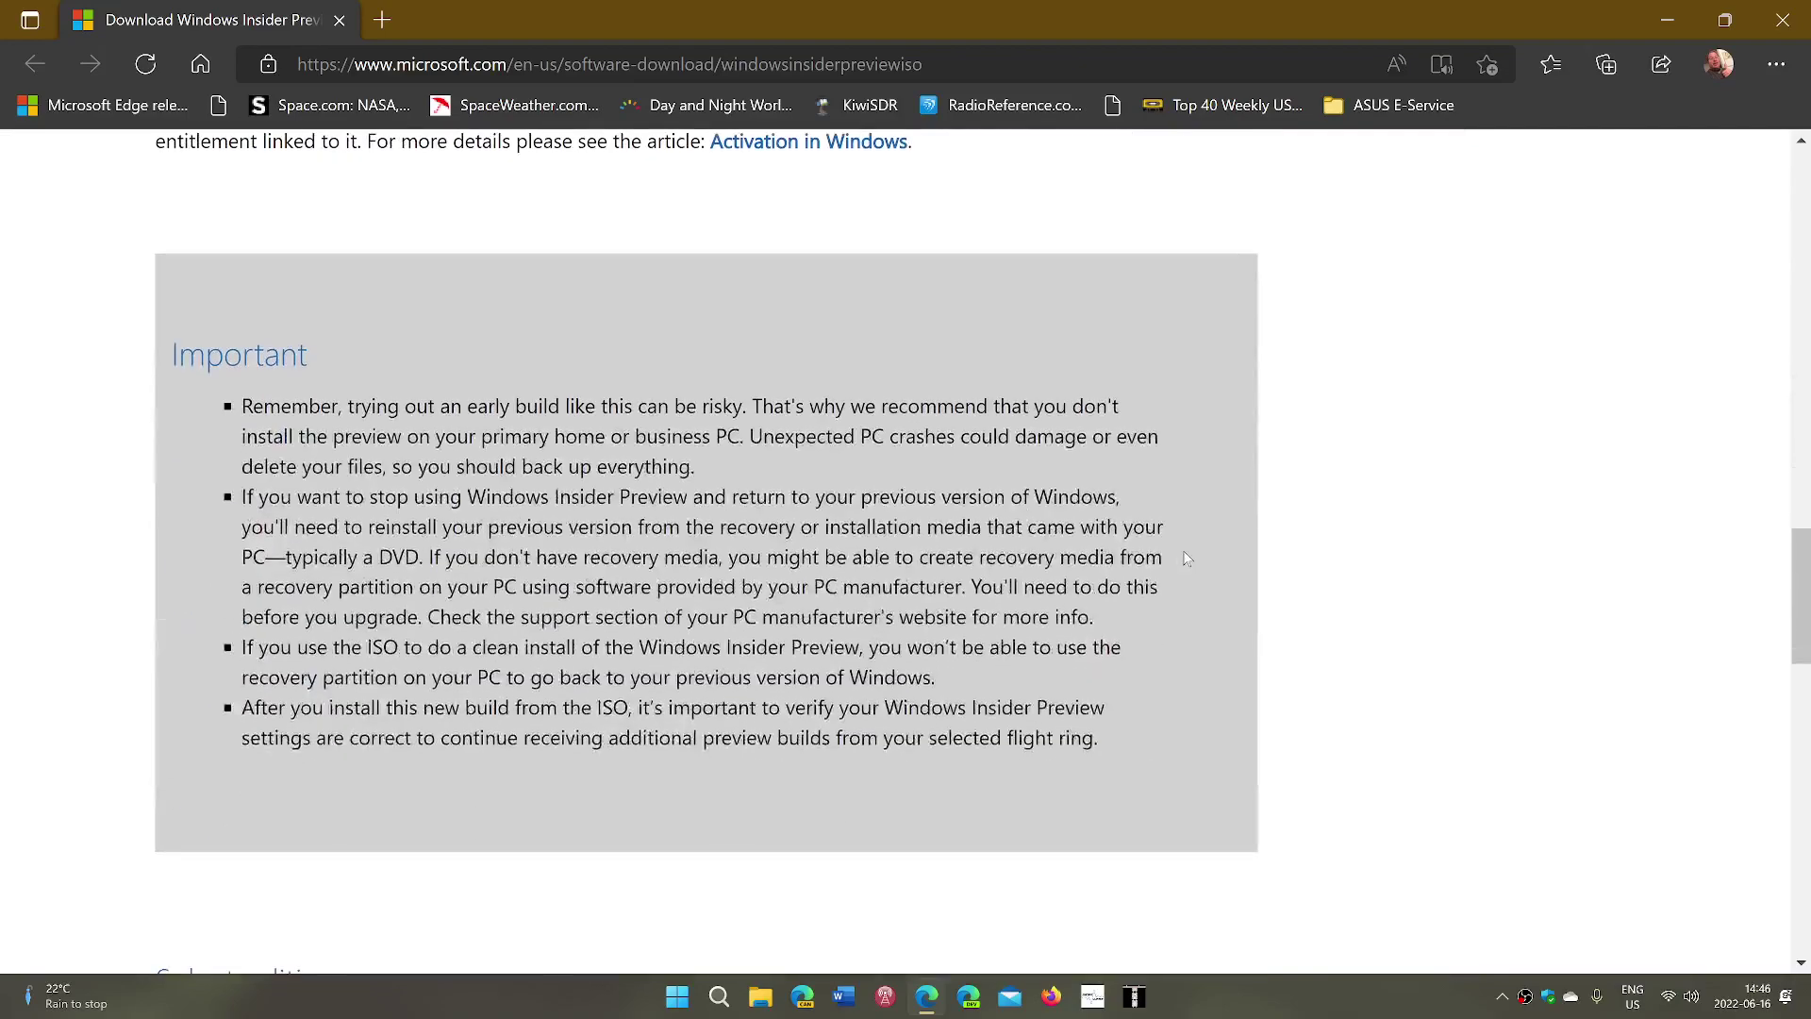
scroll(1183, 551, down, 4)
scroll(1183, 551, down, 2)
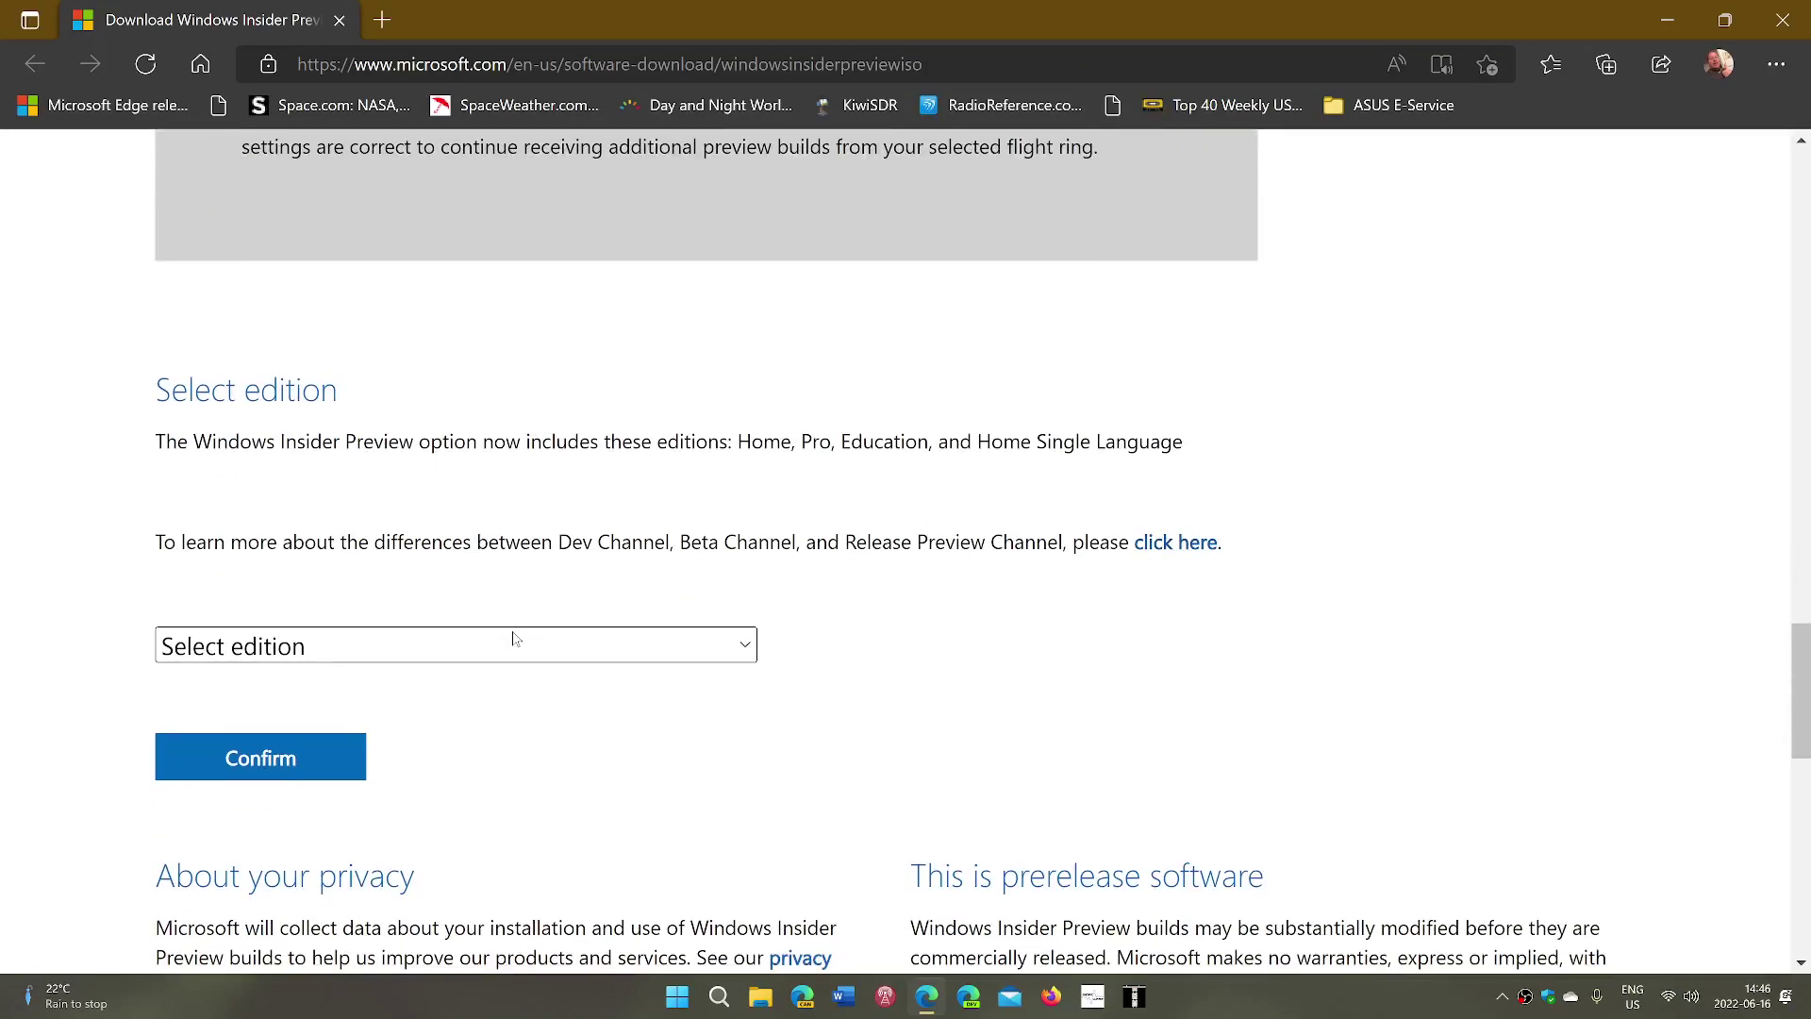
- View the edition list without choosing one, copy the page address, and close Edge
click(515, 642)
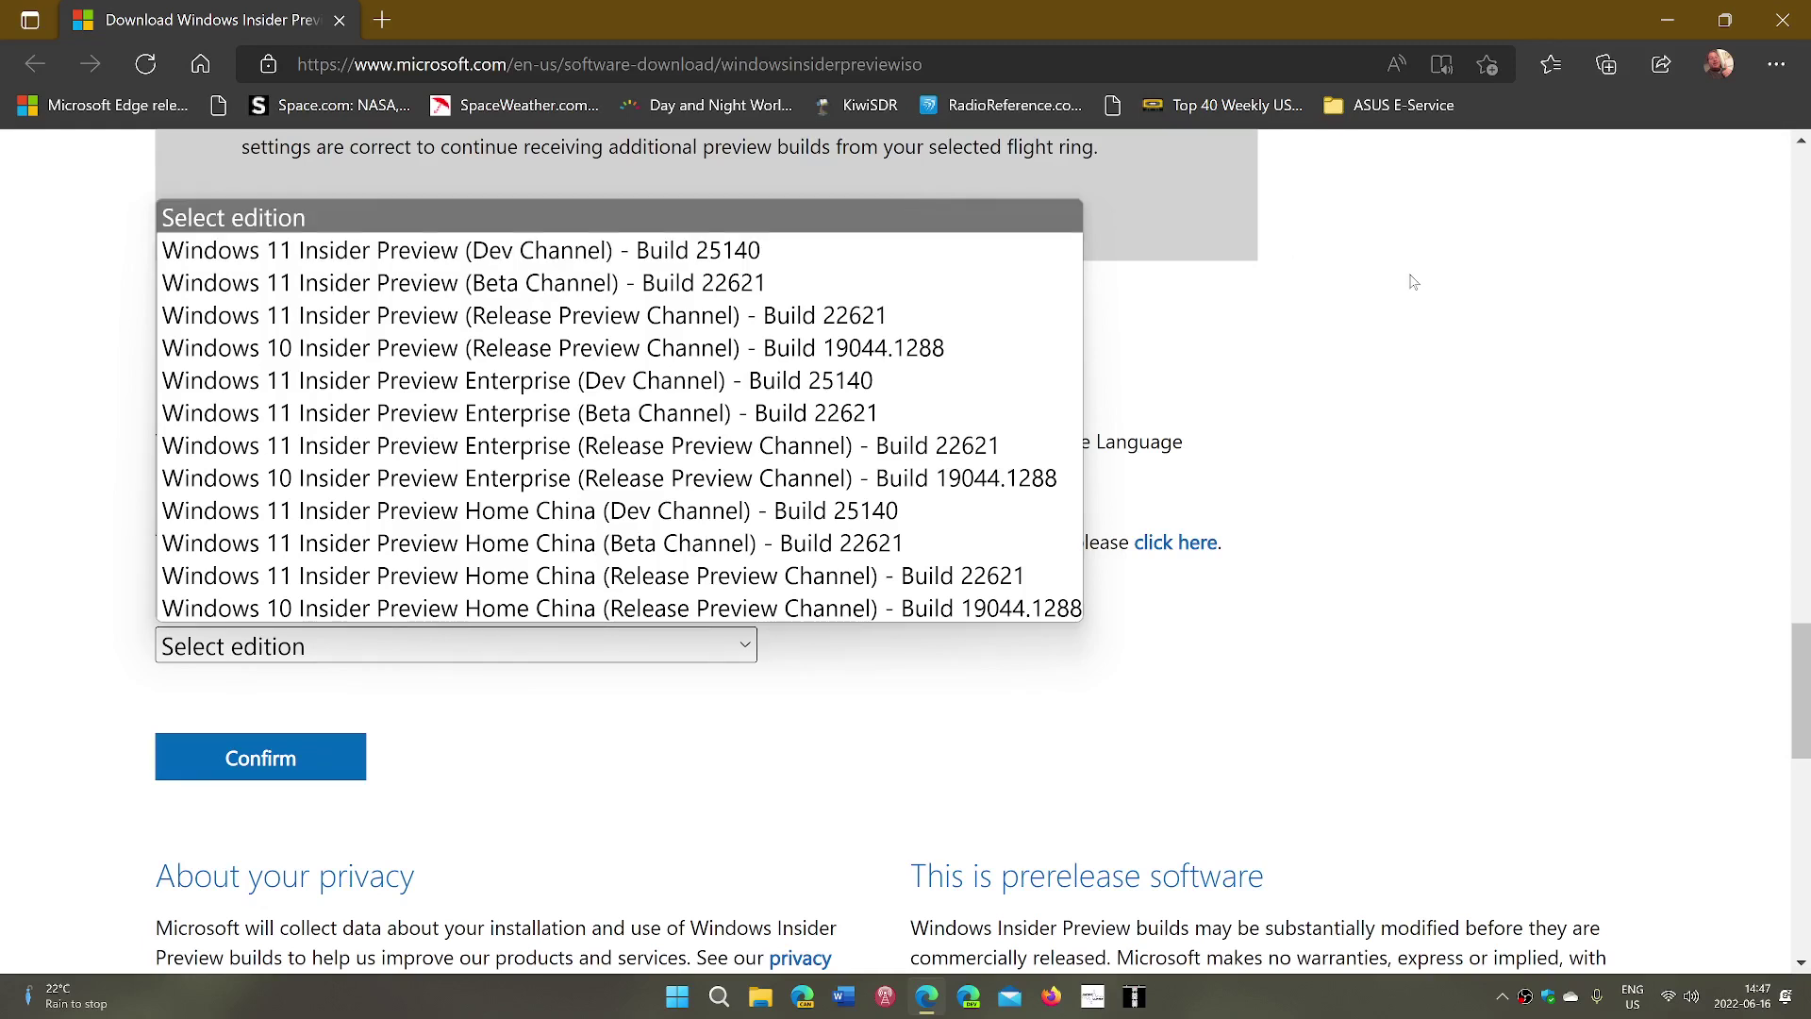
click(1345, 290)
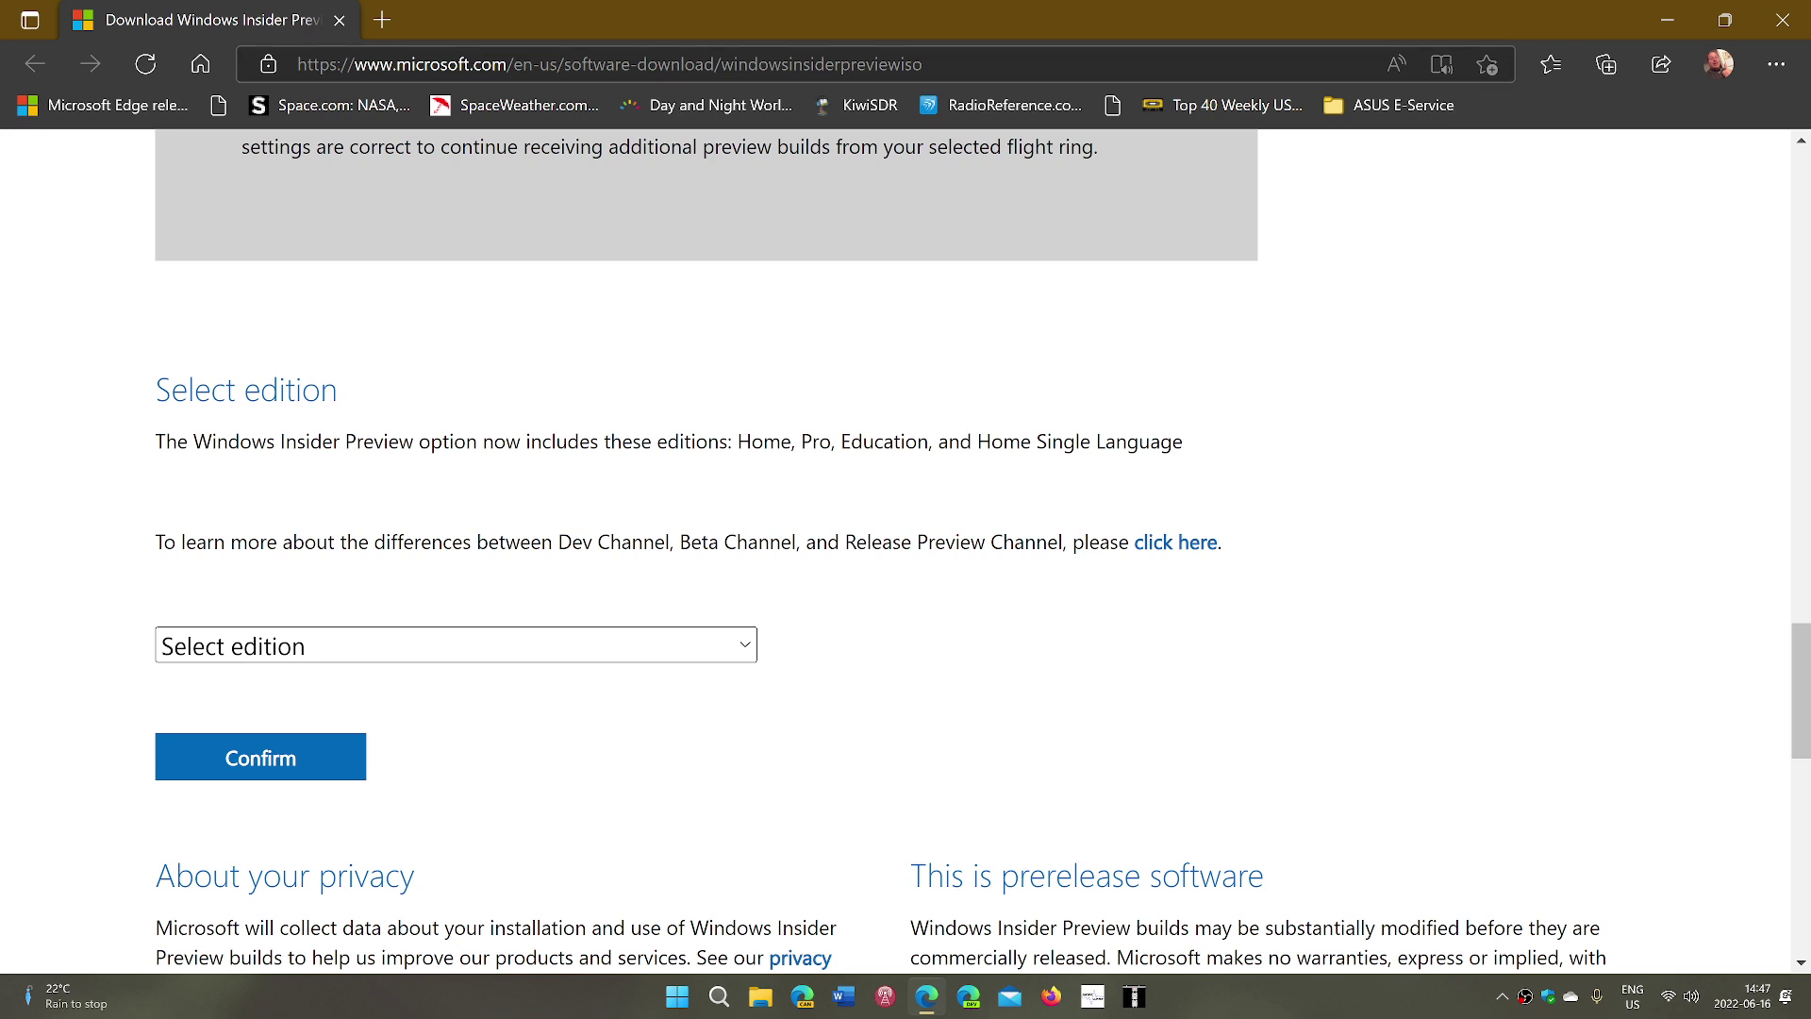
click(609, 64)
right_click(957, 59)
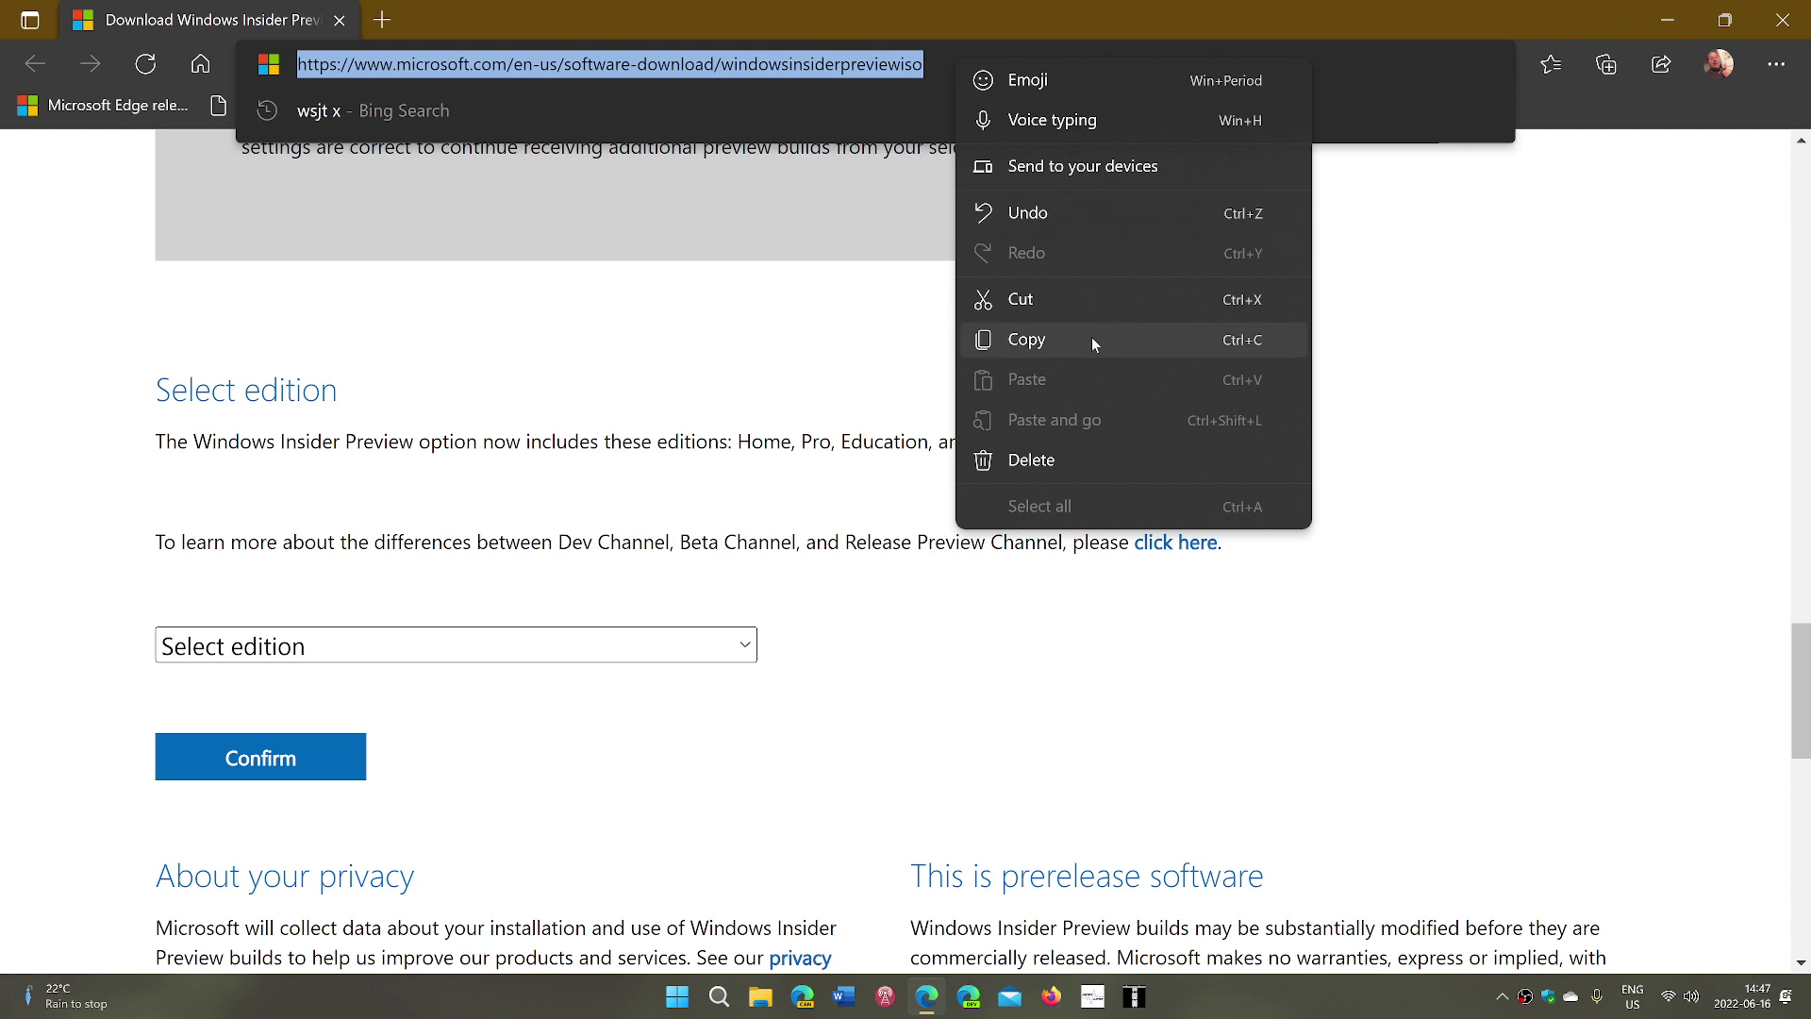
click(1091, 338)
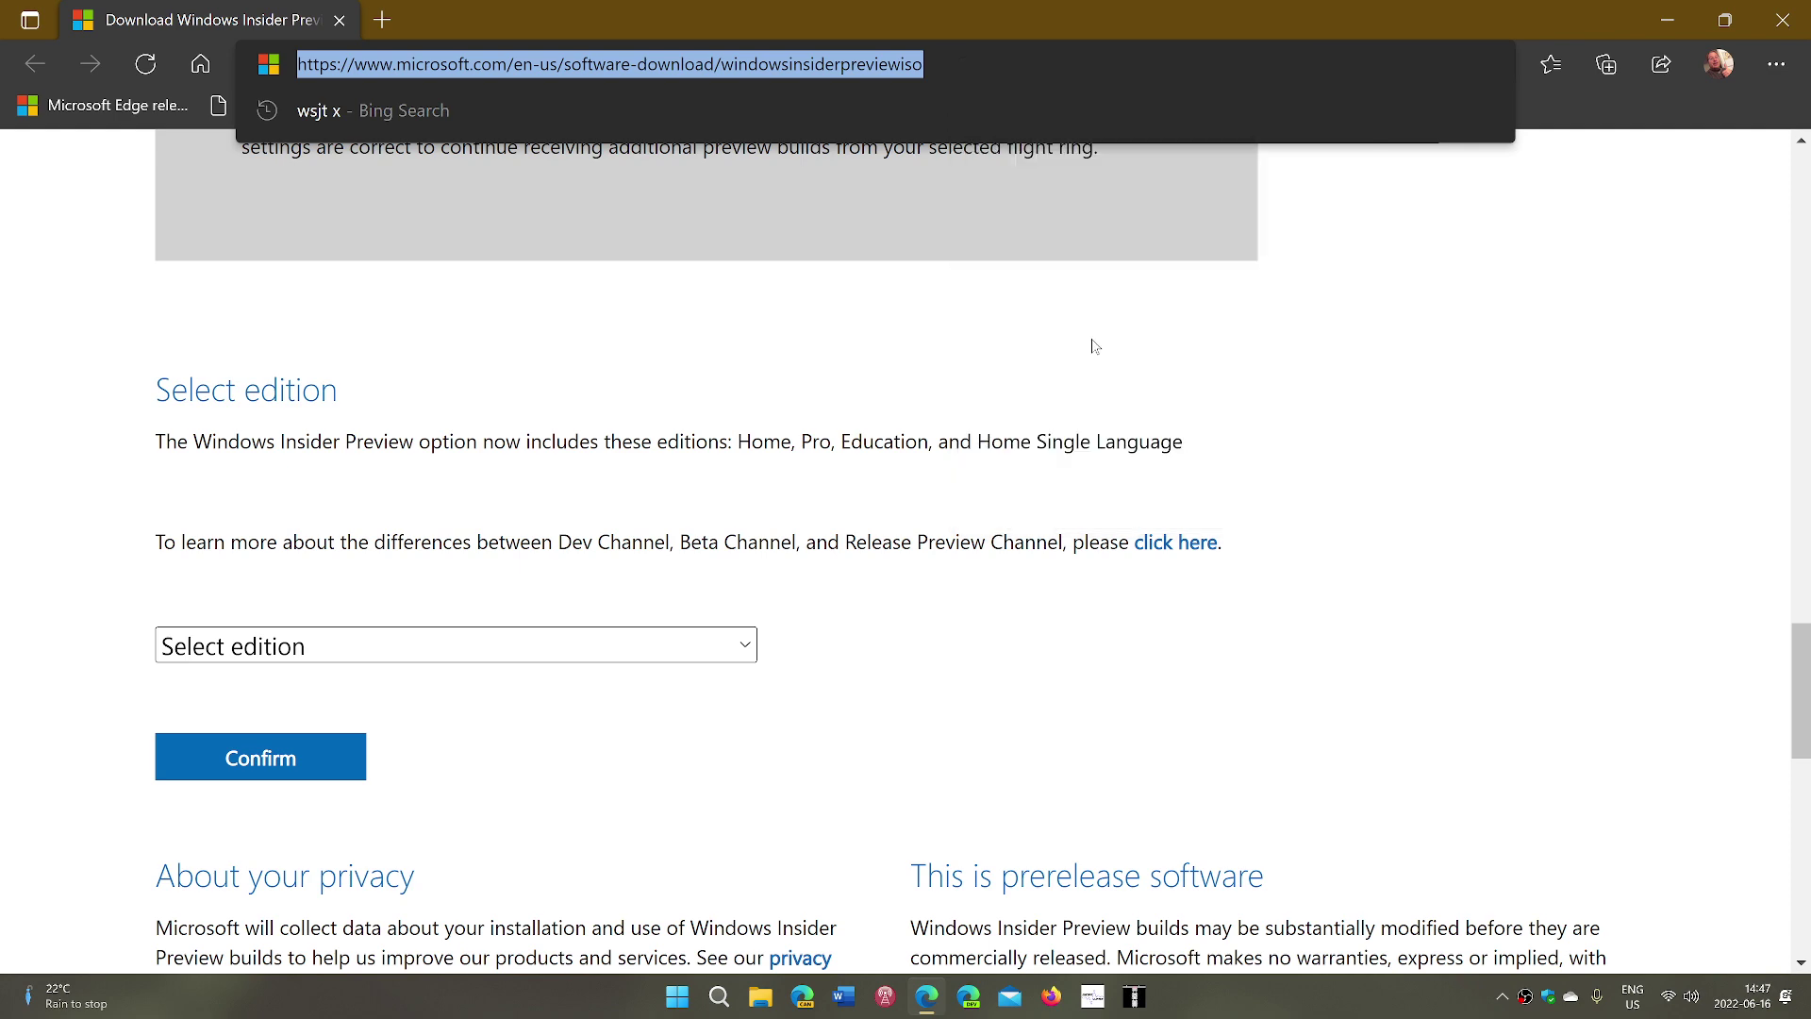
click(1783, 21)
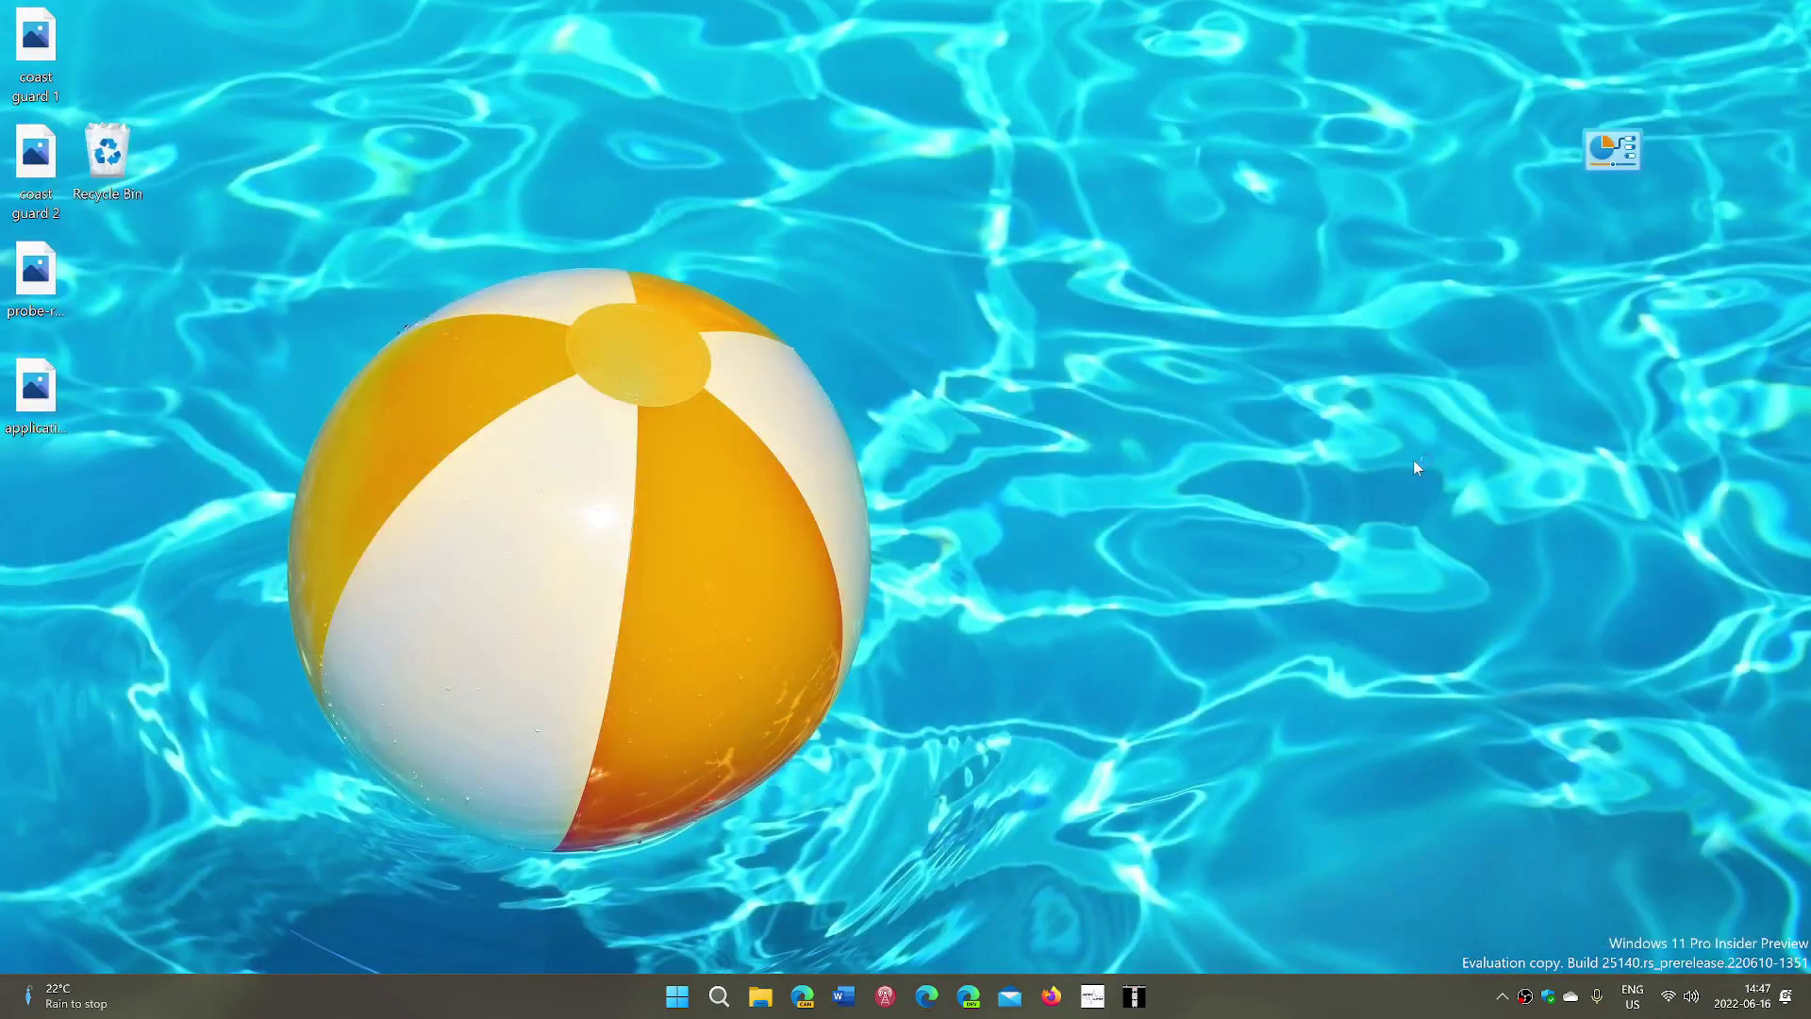